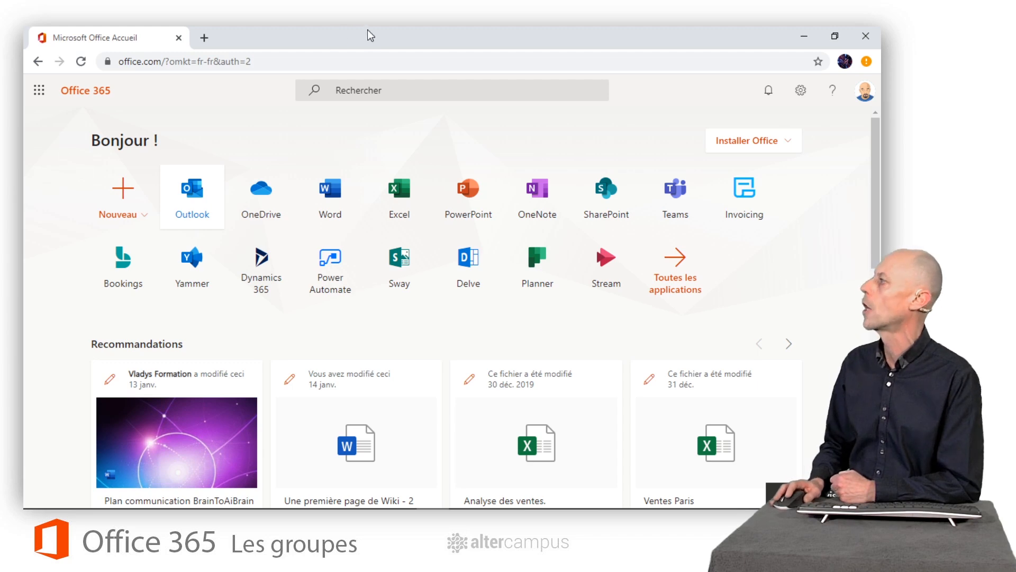
# Open Outlook from the Office 365 home page and display the existing groups under the Groupes section of the folder list.
pyautogui.click(201, 195)
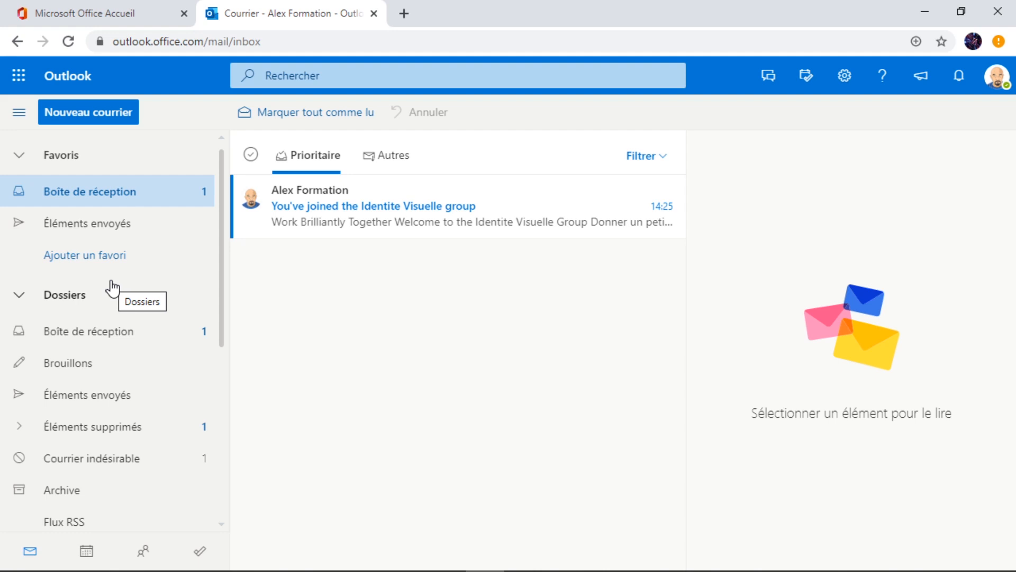
pyautogui.scroll(-6, 111, 288)
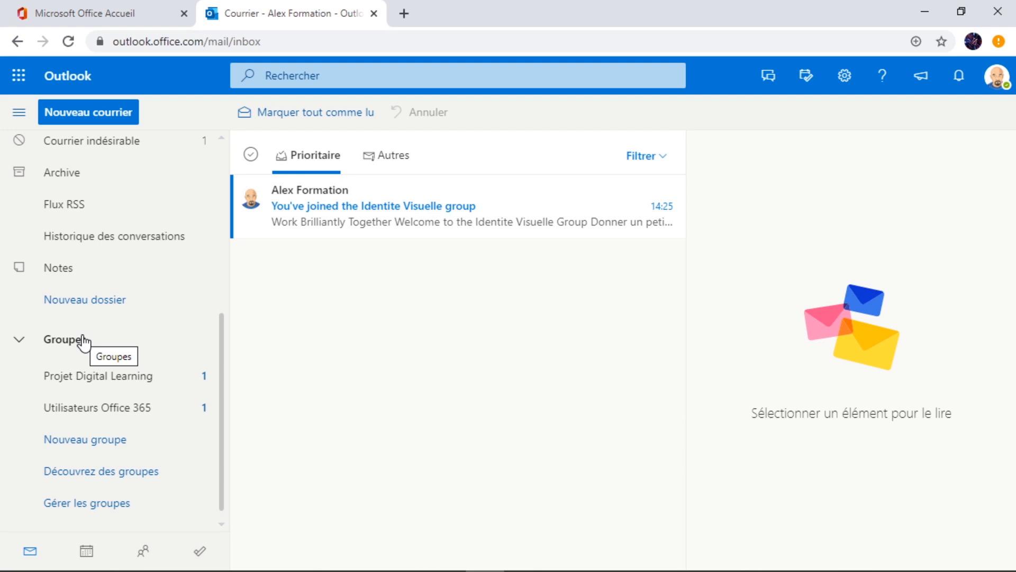
pyautogui.click(20, 343)
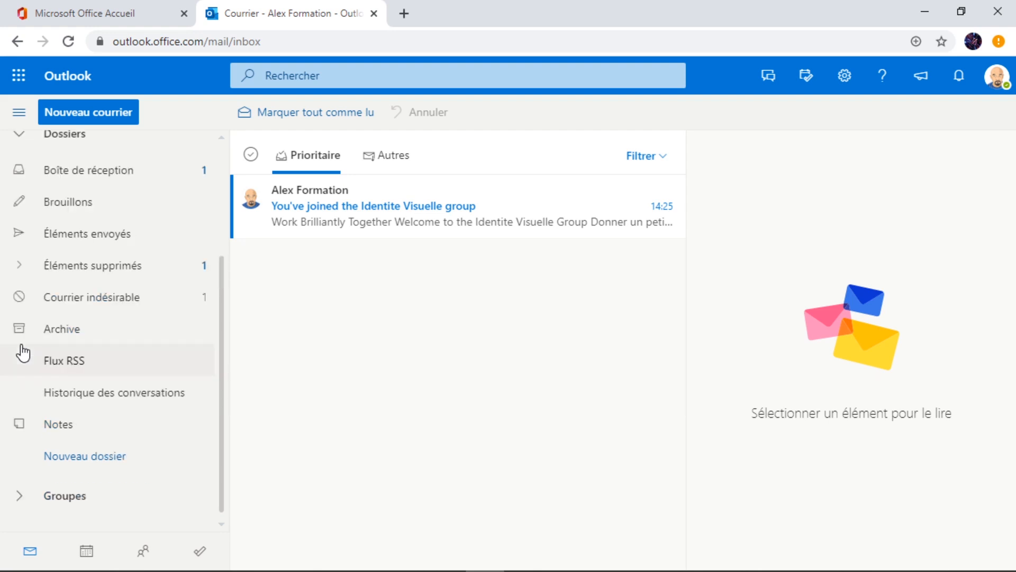
pyautogui.click(24, 496)
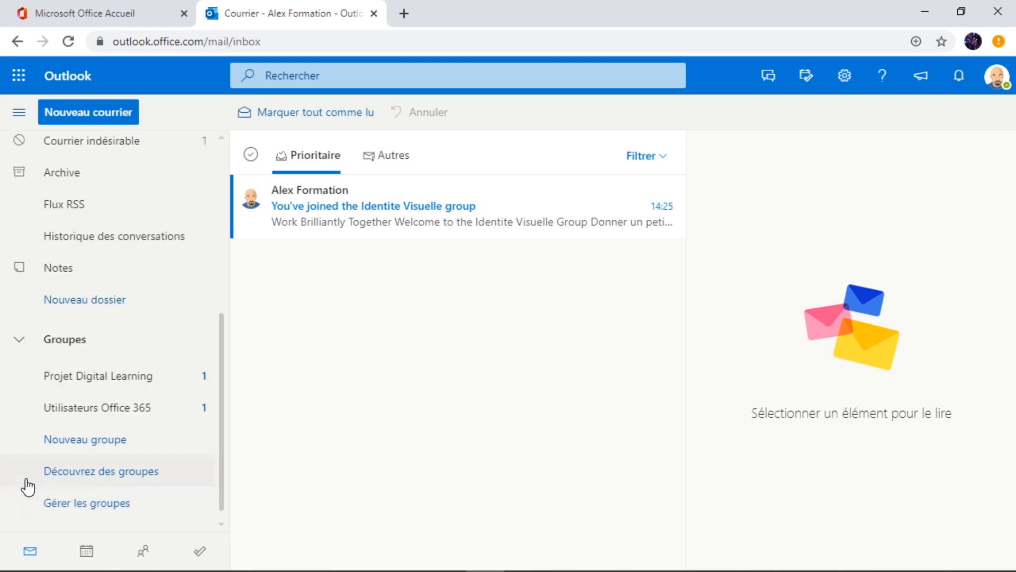
pyautogui.click(18, 344)
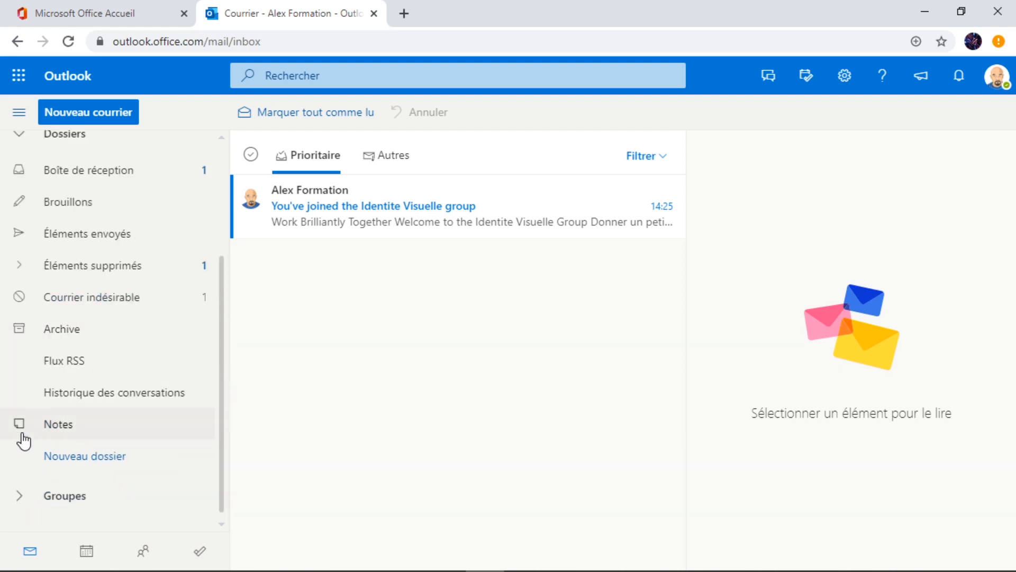
pyautogui.click(22, 495)
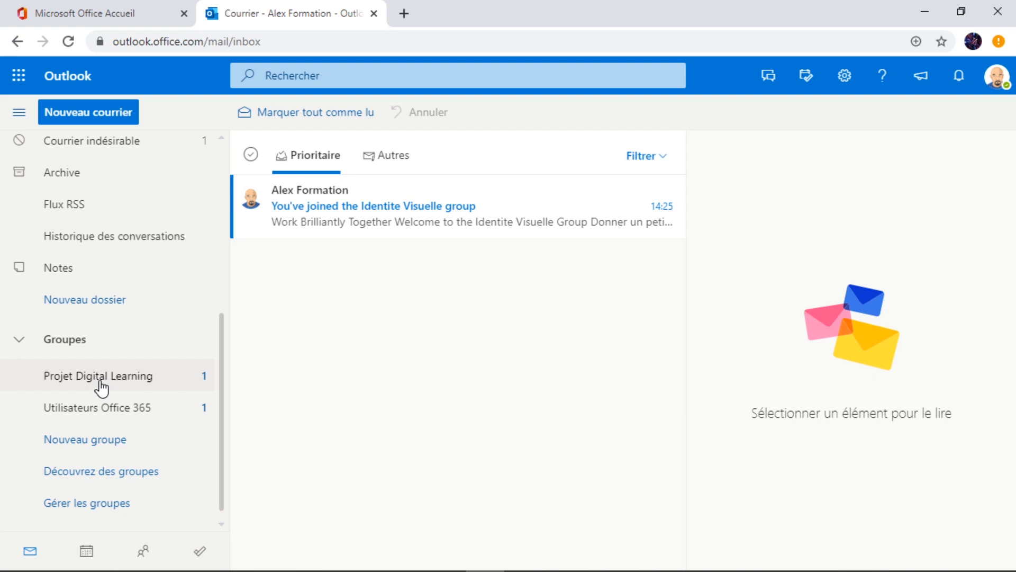
# Start creating a new group and enter Identite Visuelle as its name.
pyautogui.click(120, 442)
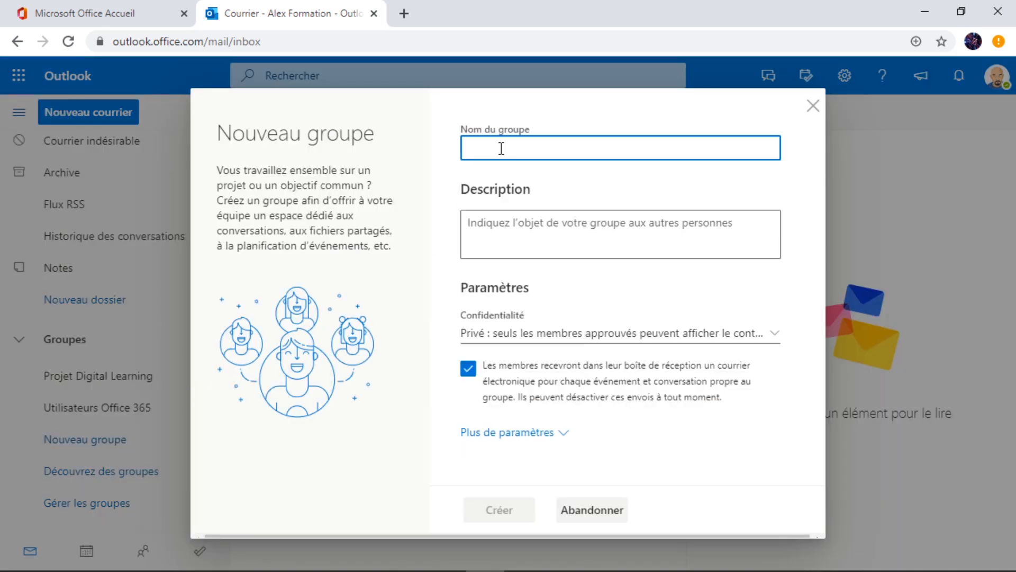
pyautogui.write('Identit')
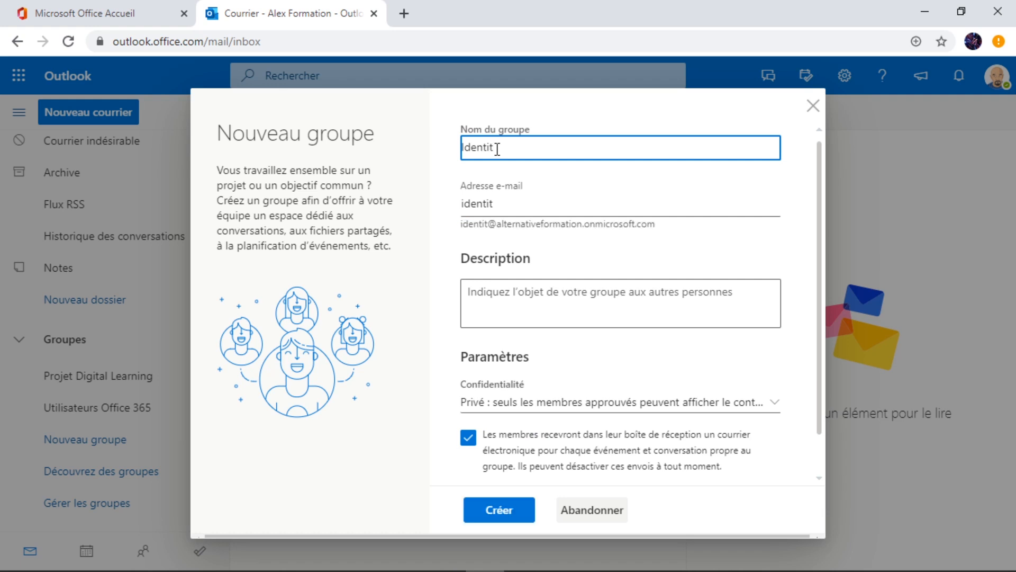
pyautogui.write('é V')
pyautogui.write('isuelle')
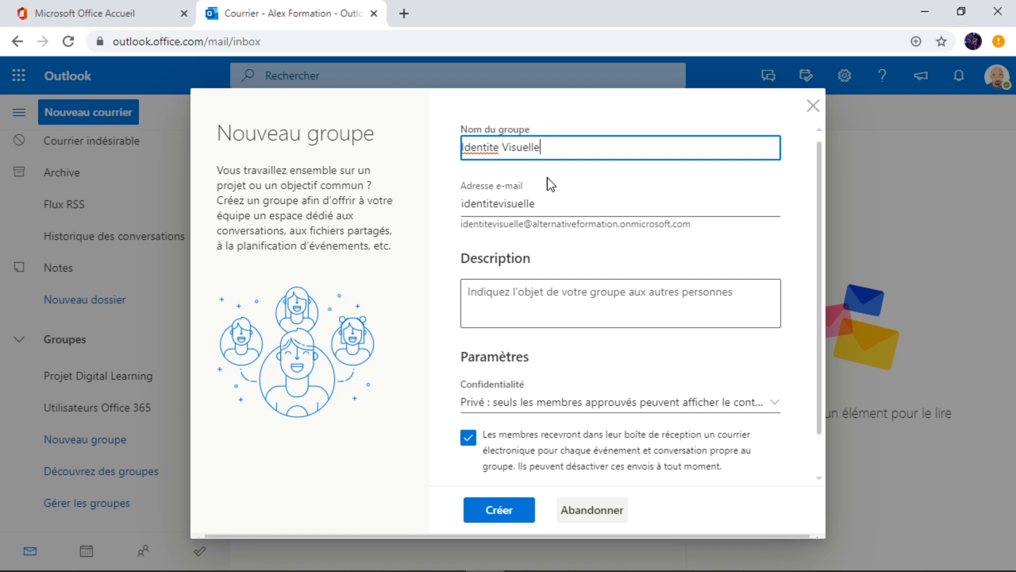
# Correct the group name to Identité Visuelle and set the group's e-mail alias to identitevisuelle.
pyautogui.click(545, 204)
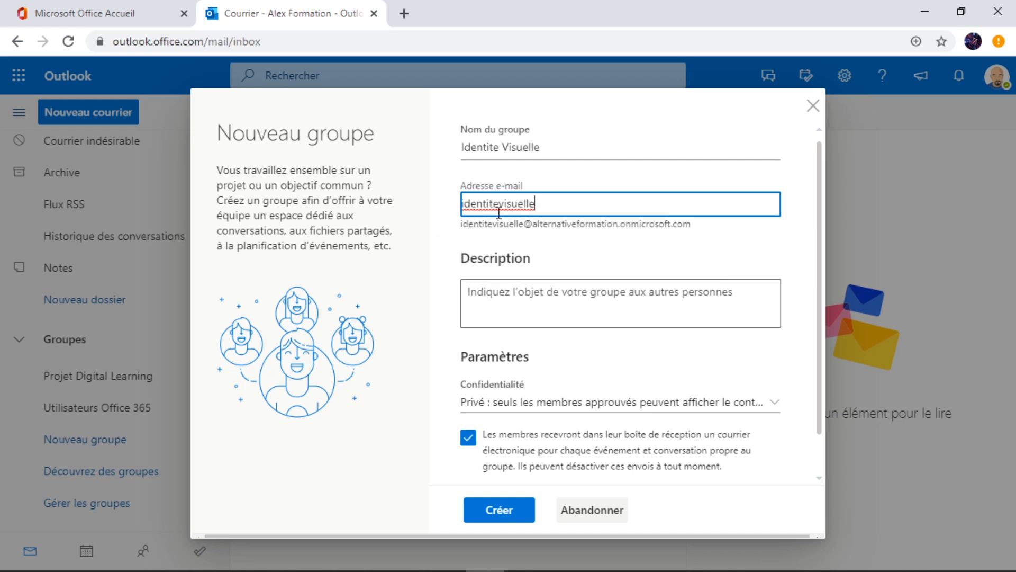
pyautogui.click(496, 148)
pyautogui.moveTo(496, 150); pyautogui.dragTo(500, 150)
pyautogui.write('é')
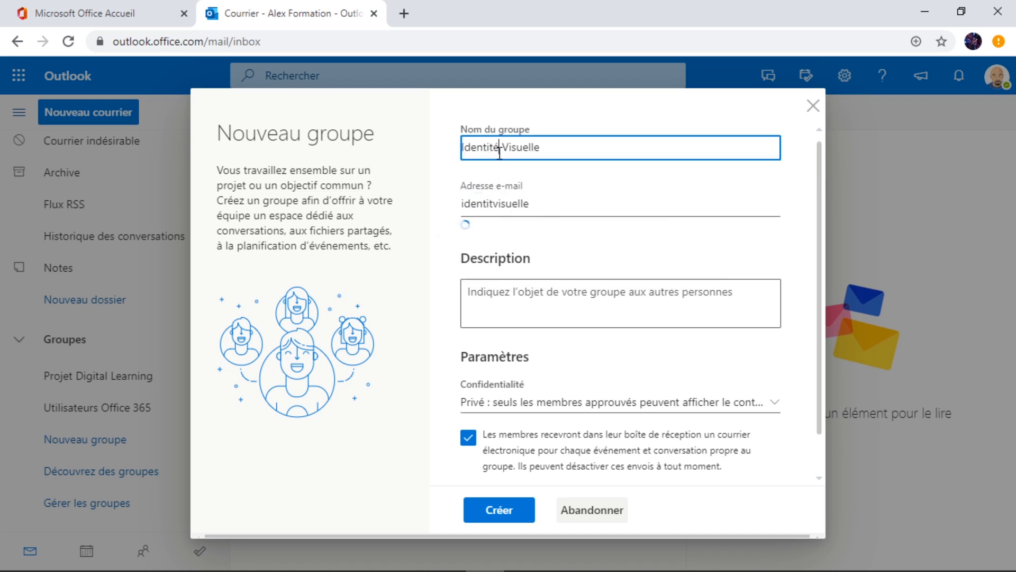
pyautogui.click(494, 203)
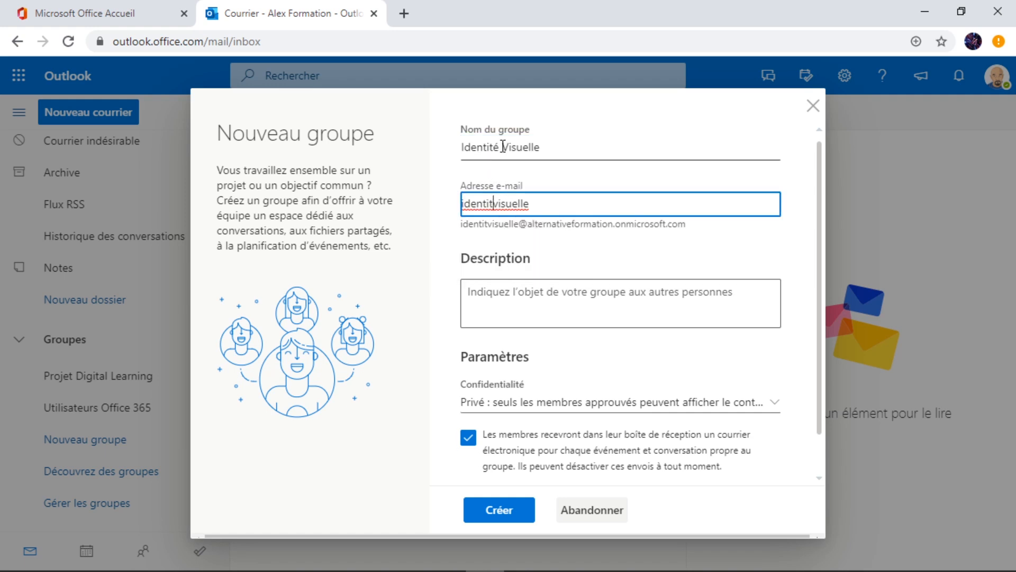
pyautogui.write('e')
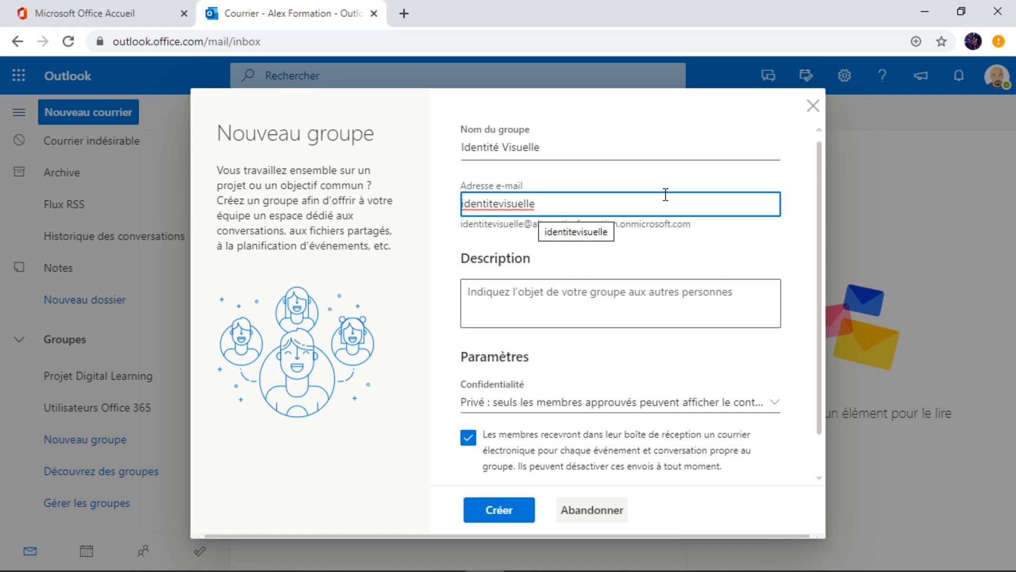
# Describe the group as "Donner un petit air de jeunesse à la charte graphique de l'entreprise" and set its confidentiality to Public.
pyautogui.click(654, 291)
pyautogui.write("Donner un petit air de jeunesse à la charte graphique de l'entreprise")
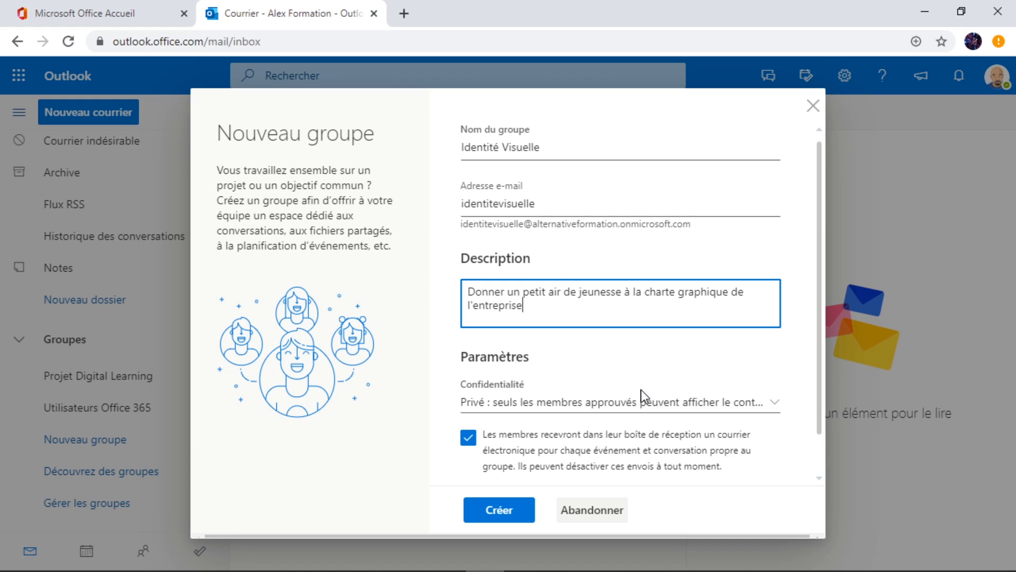
pyautogui.click(642, 404)
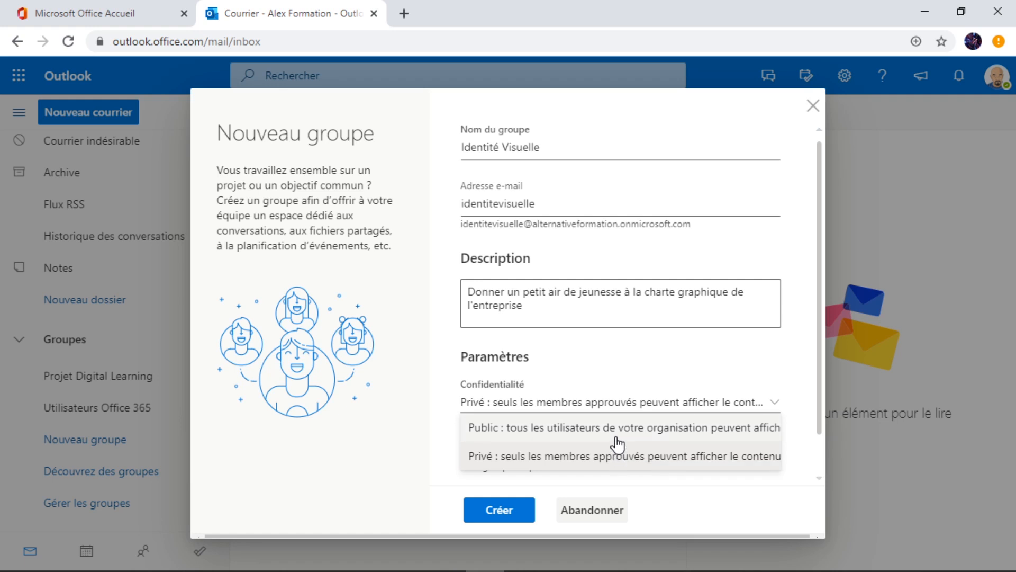
pyautogui.click(618, 428)
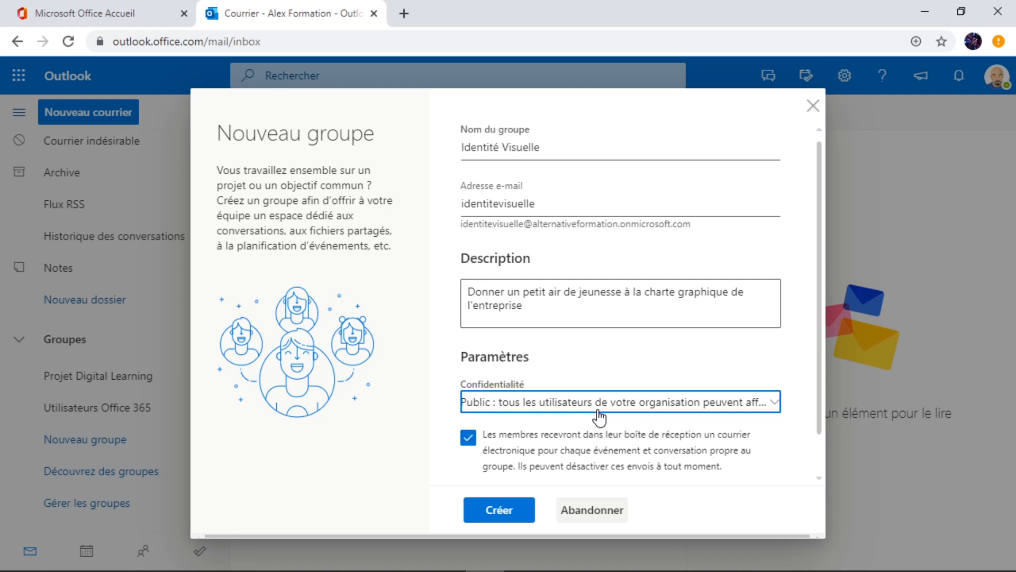
# Show the additional settings with the group notification language, and create the group.
pyautogui.scroll(-1, 599, 417)
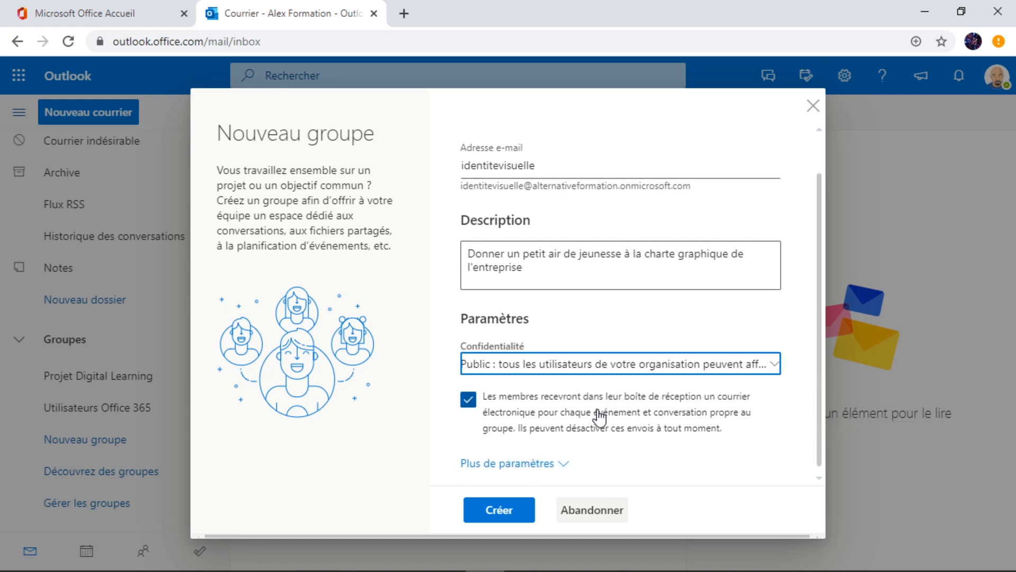
pyautogui.click(548, 464)
pyautogui.scroll(-1, 594, 370)
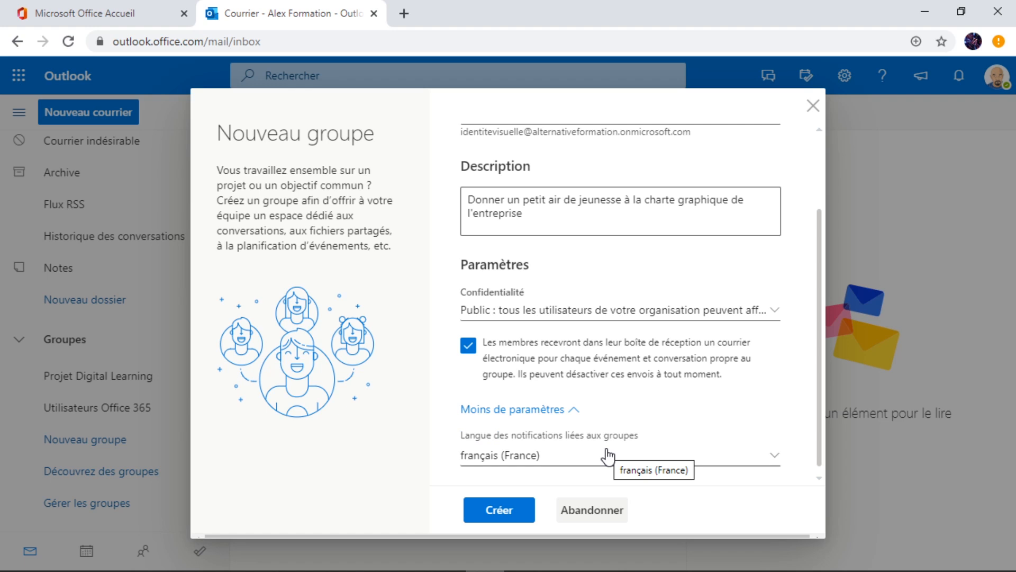
pyautogui.click(510, 510)
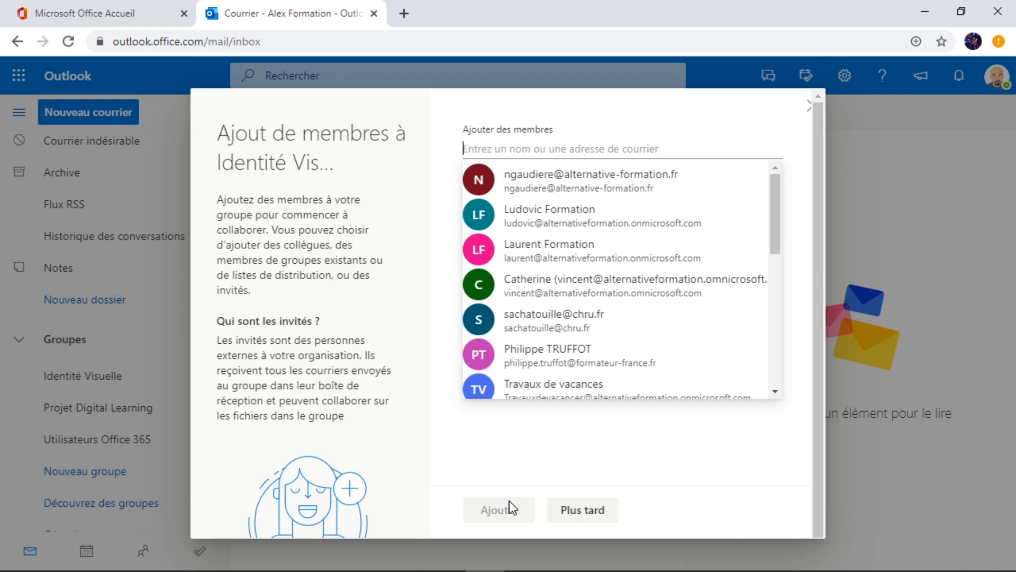
# Find two colleagues from the organisation and add them as members of the Identité Visuelle group.
pyautogui.write('vi')
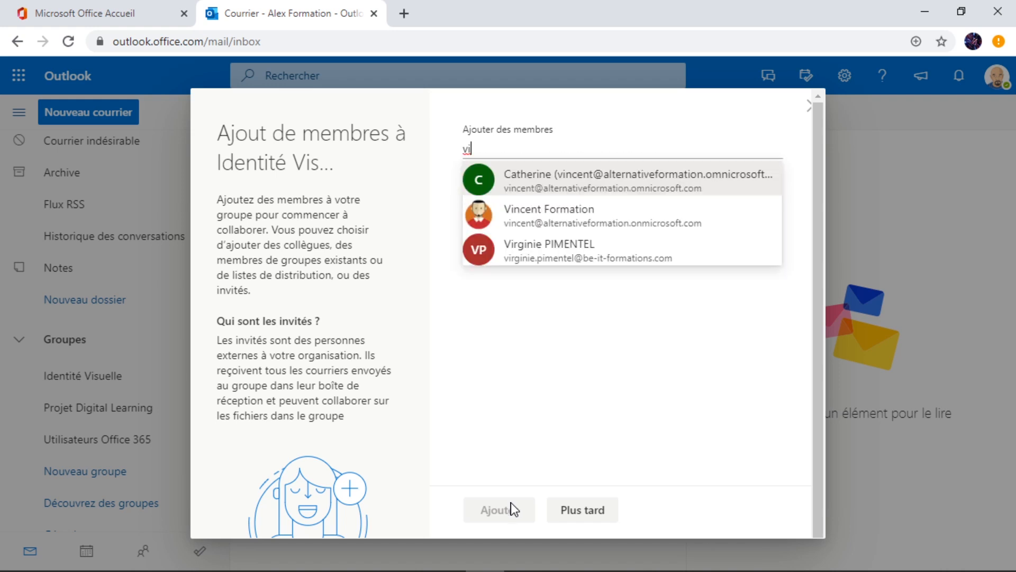
pyautogui.click(551, 213)
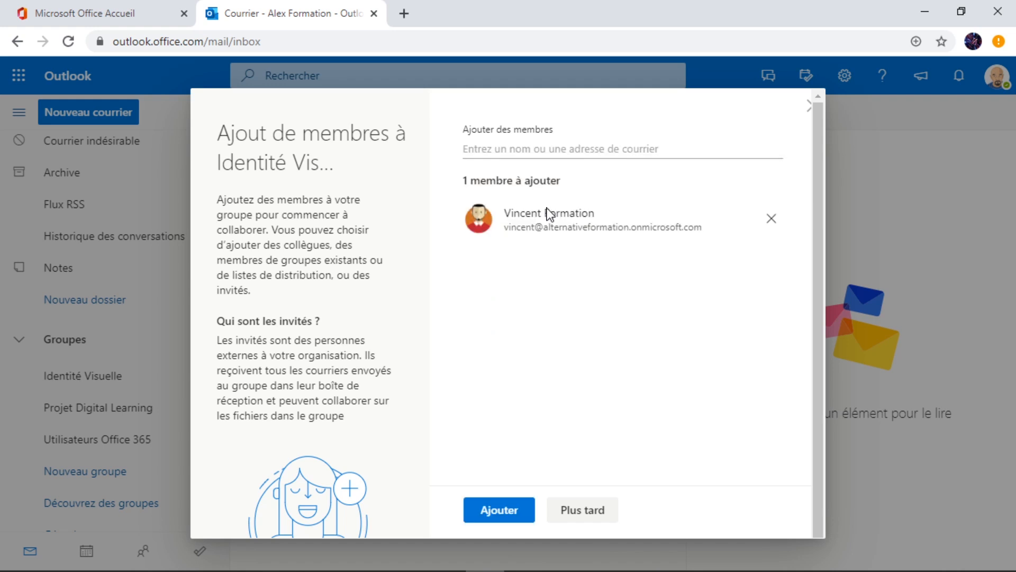
pyautogui.write('lud')
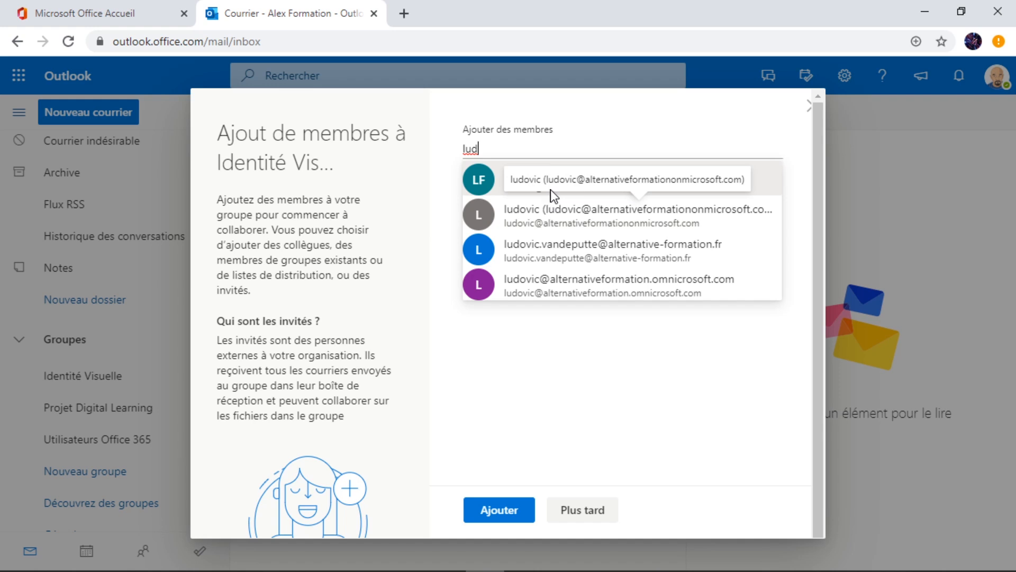
pyautogui.click(503, 185)
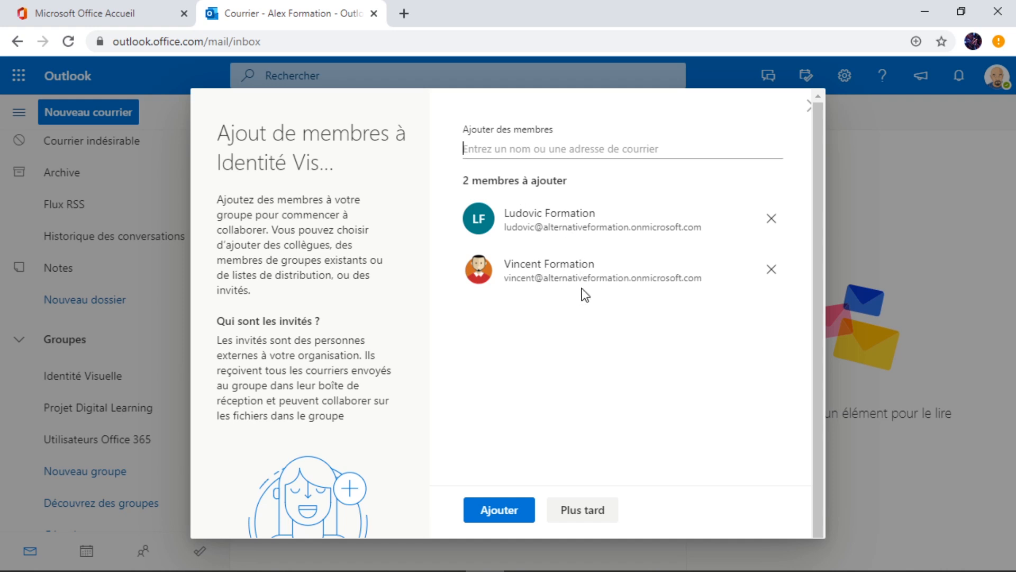
pyautogui.click(511, 513)
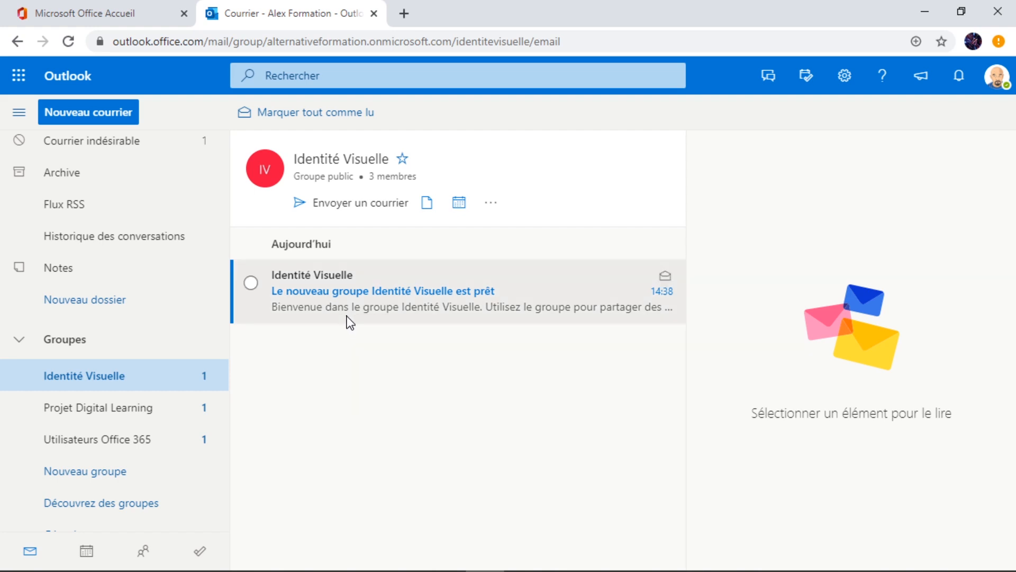
# Open the Identité Visuelle group's files and list the group's additional resources.
pyautogui.click(428, 204)
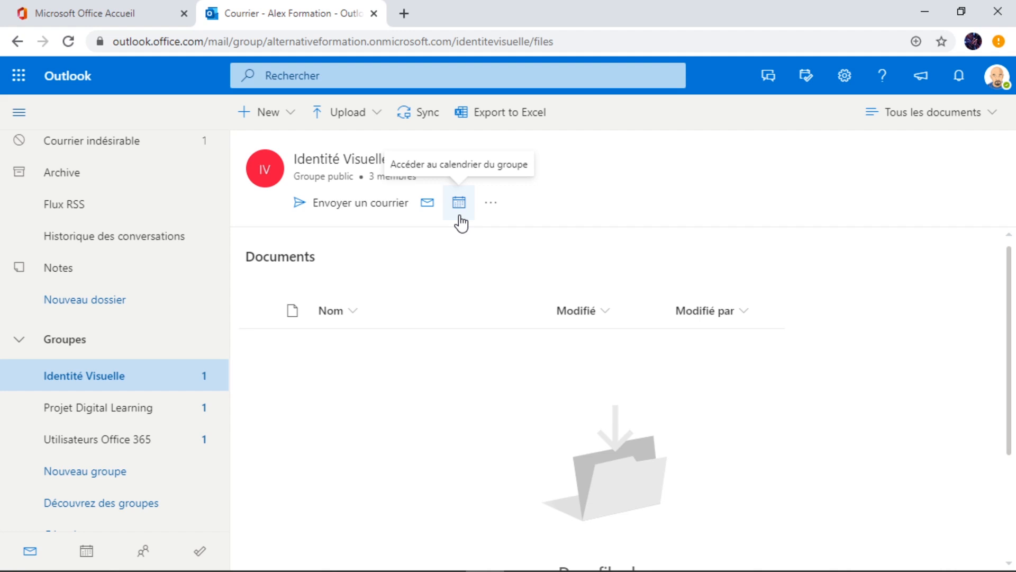
pyautogui.click(488, 210)
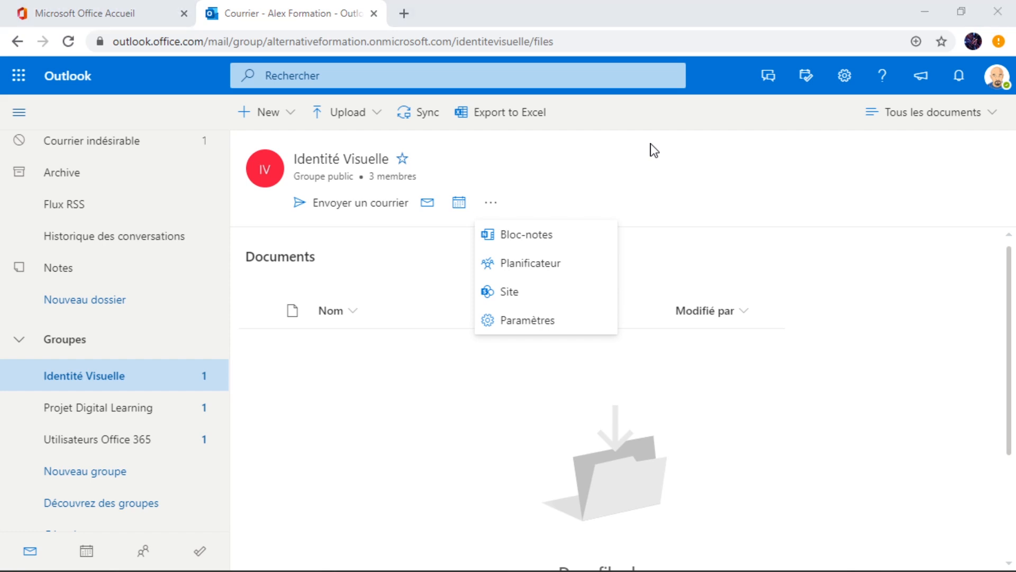
# Switch to the Outlook desktop app and open the Identité Visuelle group to view its mail and available tools.
pyautogui.hotkey('alt', 'Tab')
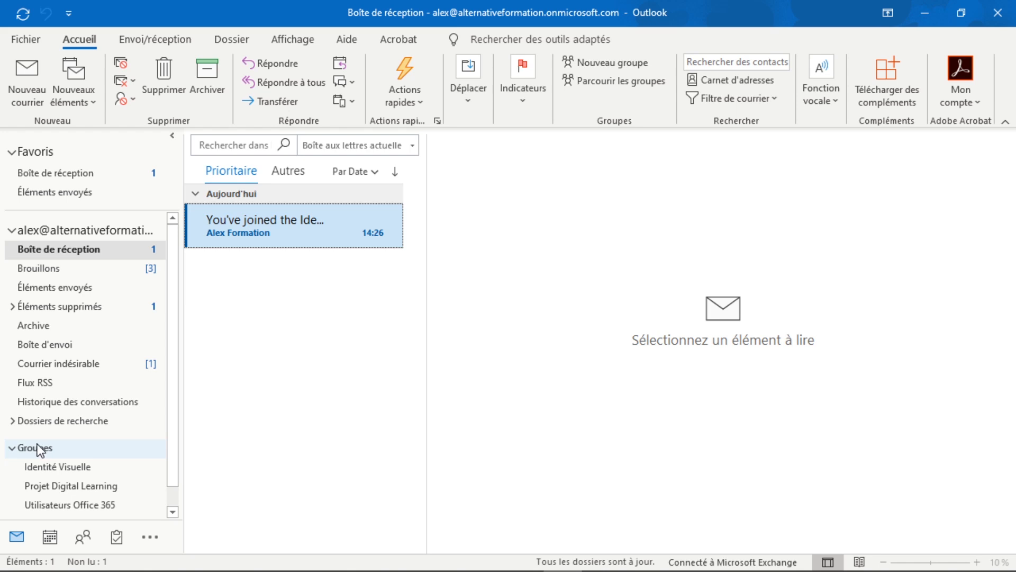
pyautogui.click(67, 468)
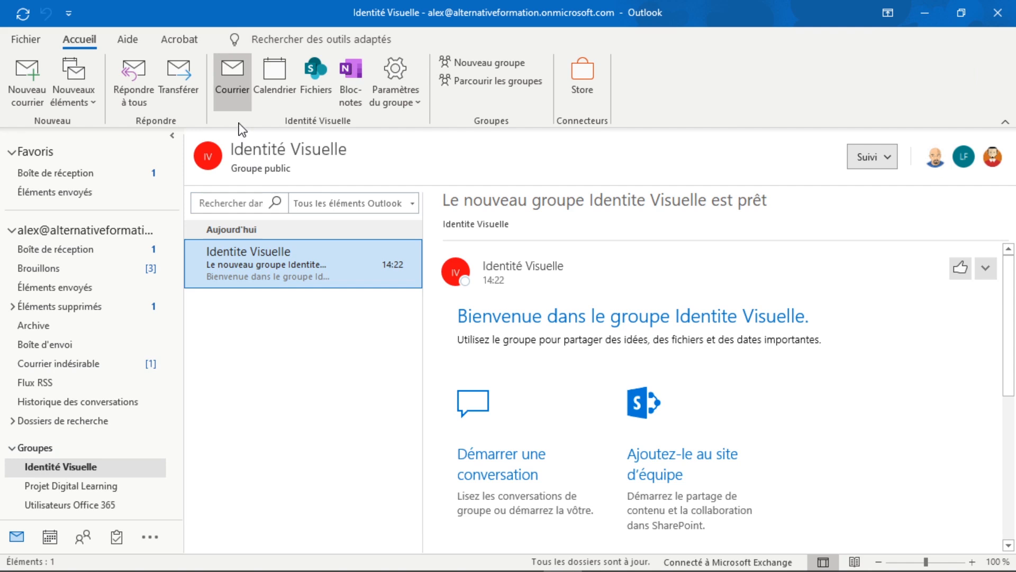
pyautogui.click(361, 91)
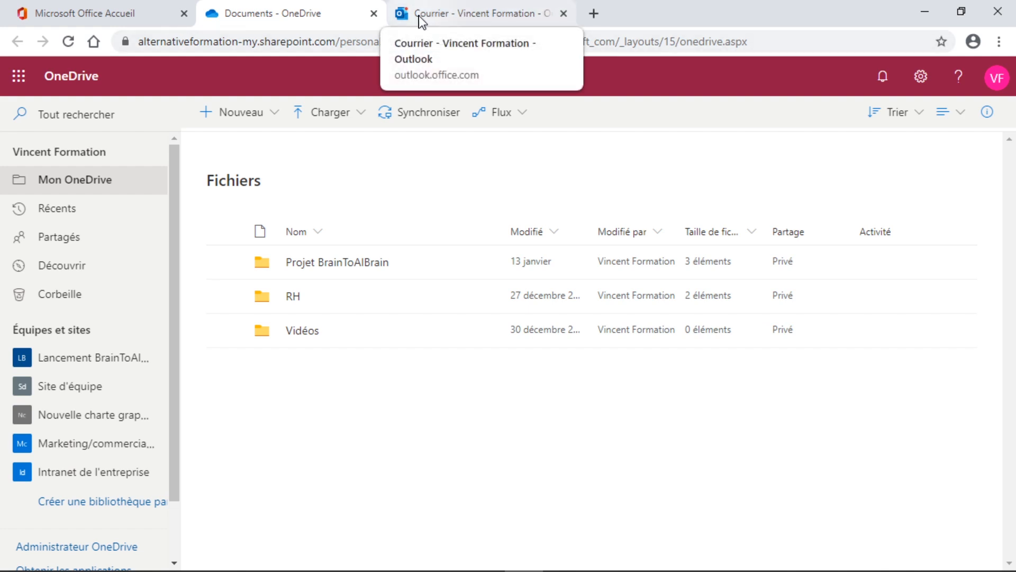
# In the added member's browser, close OneDrive, reload the Outlook mailbox and check the Groupes section for the Identité Visuelle group.
pyautogui.click(374, 13)
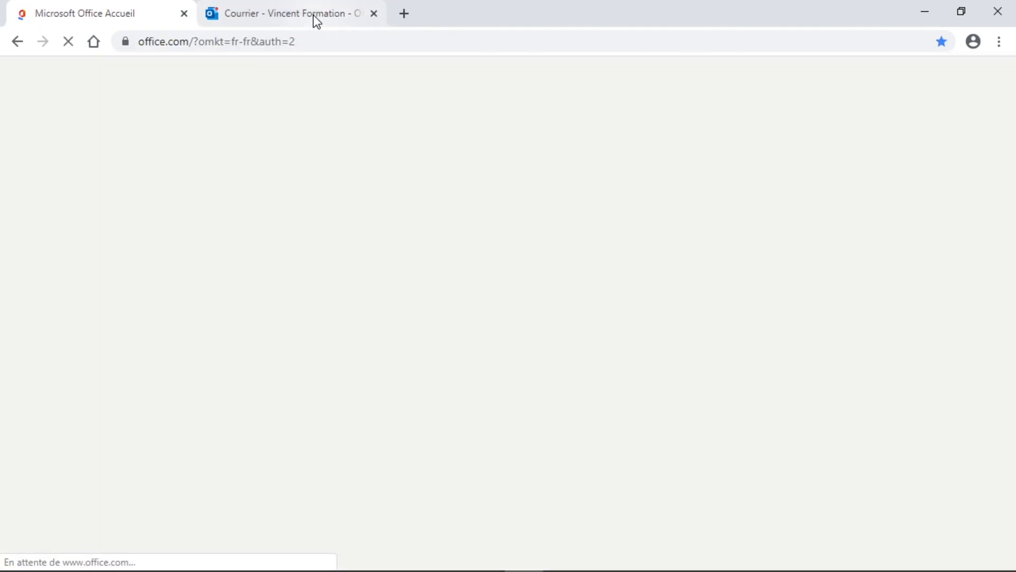
pyautogui.click(317, 20)
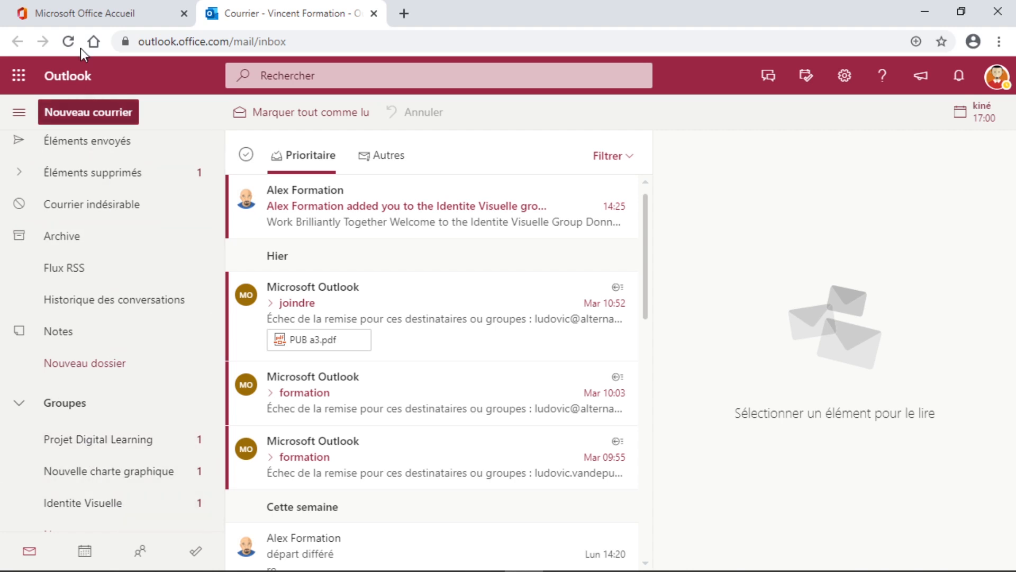
pyautogui.click(67, 41)
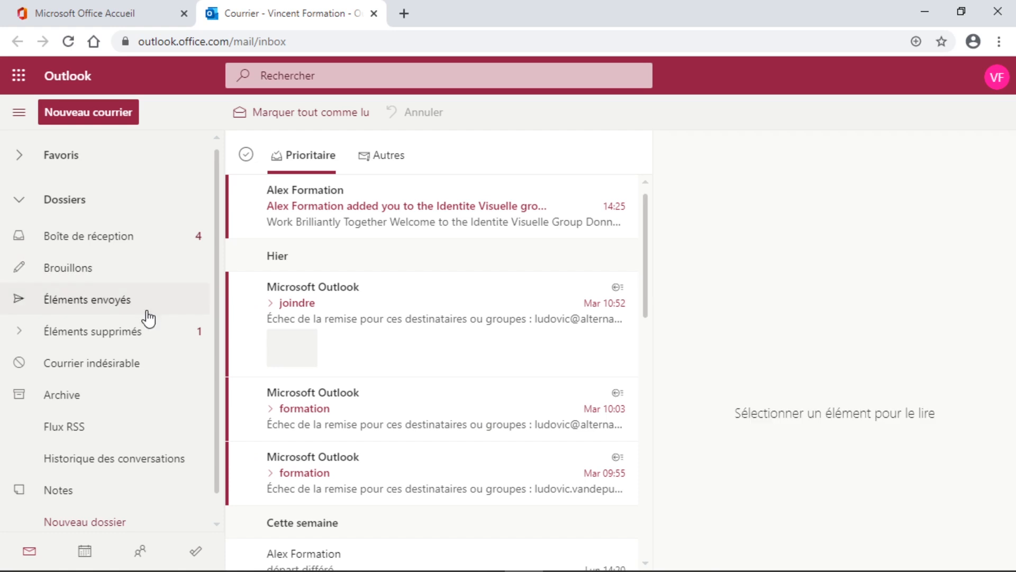
pyautogui.scroll(-5, 137, 426)
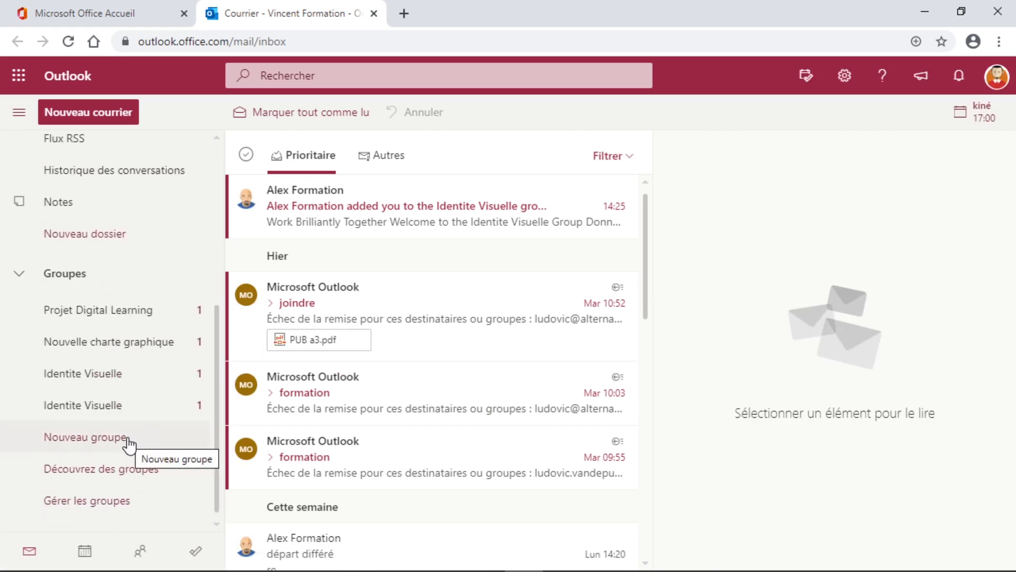
pyautogui.click(128, 381)
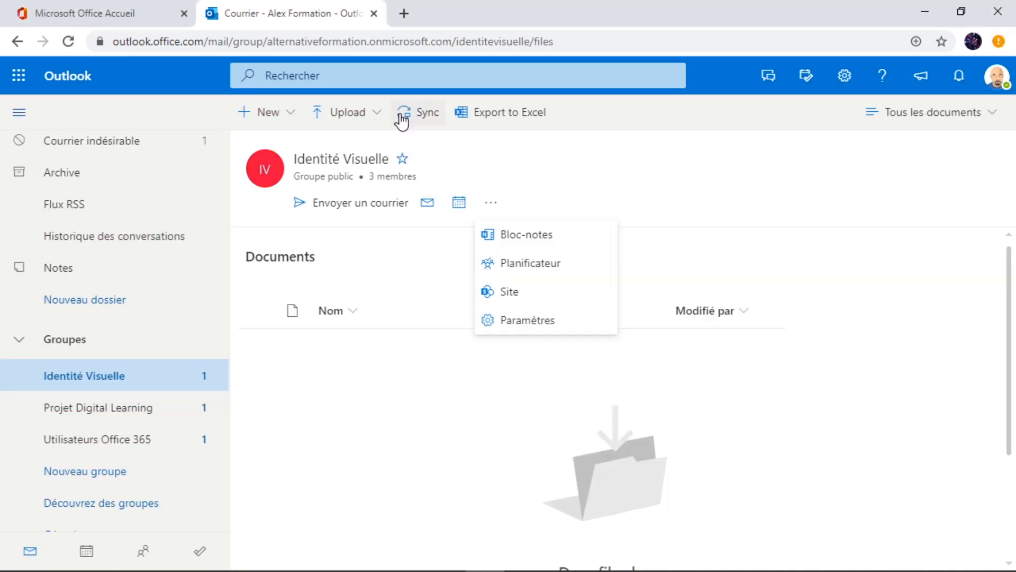
# Back in the group creator's browser, close Outlook, open OneDrive and view the Identité Visuelle shared library.
pyautogui.click(374, 13)
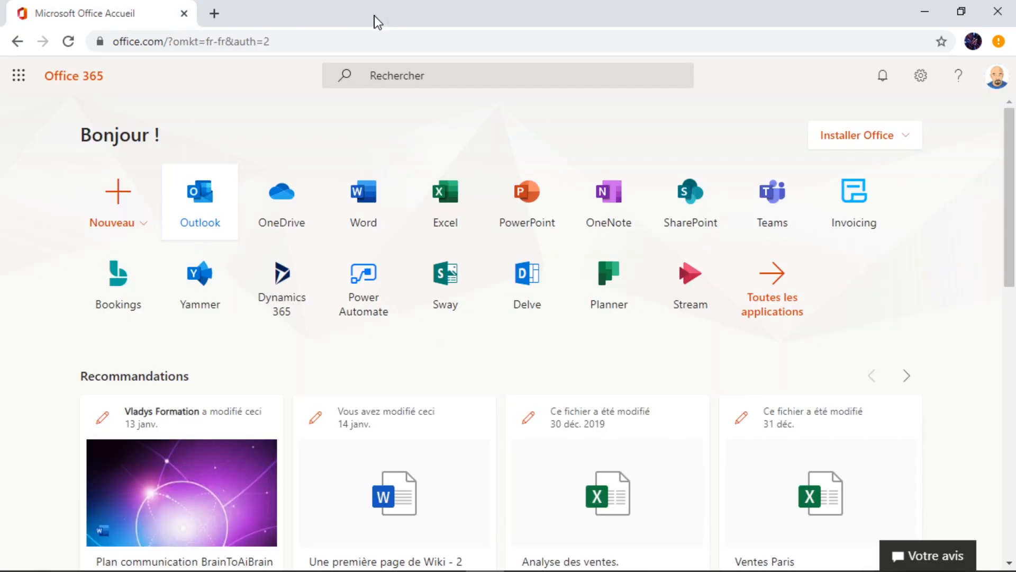
pyautogui.click(282, 201)
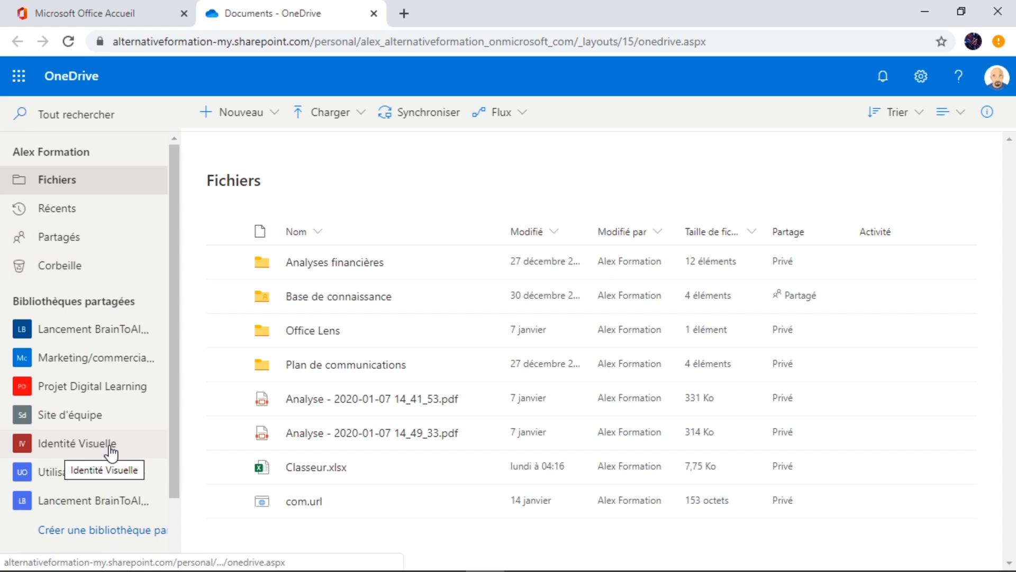
pyautogui.click(73, 450)
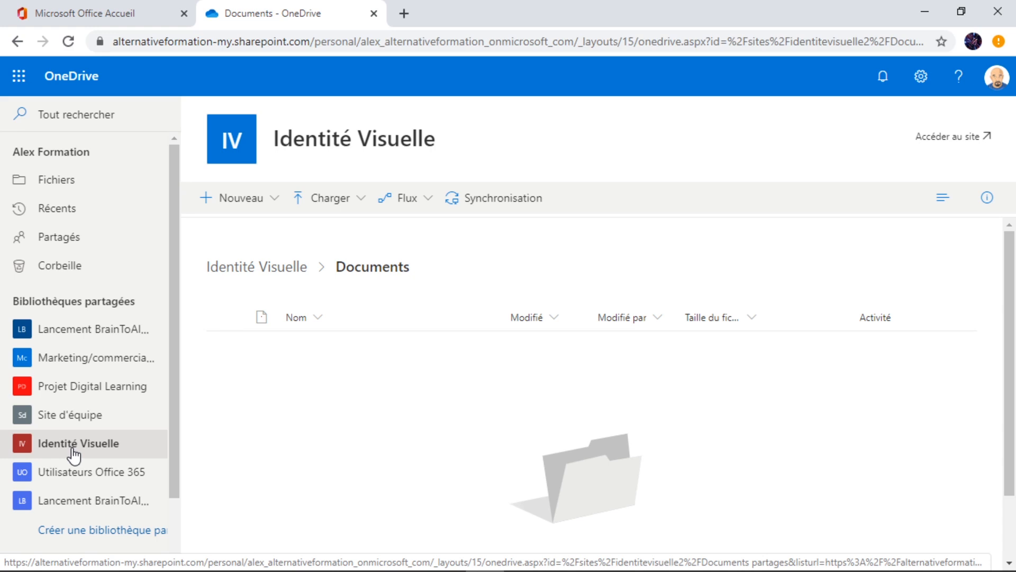